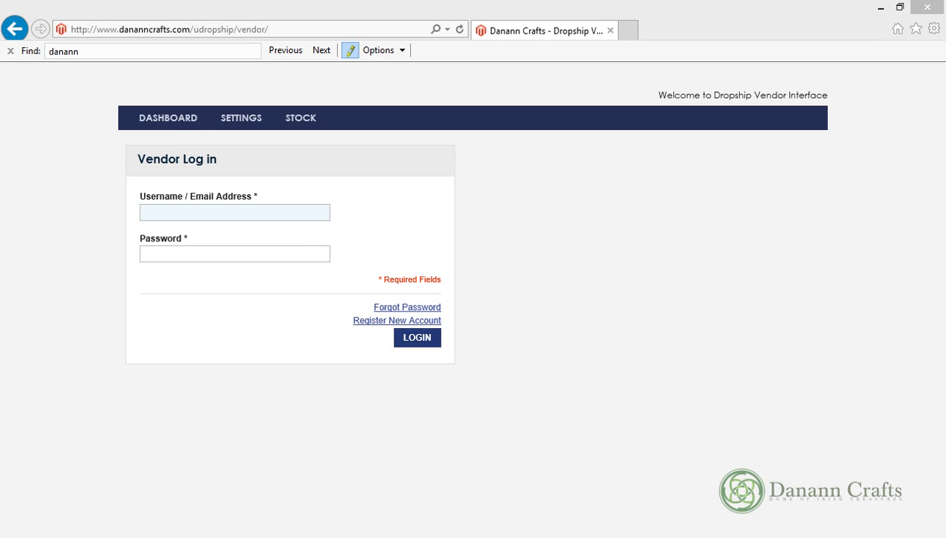
Log in to the vendor portal with the vendor's e-mail address and password
click(276, 212)
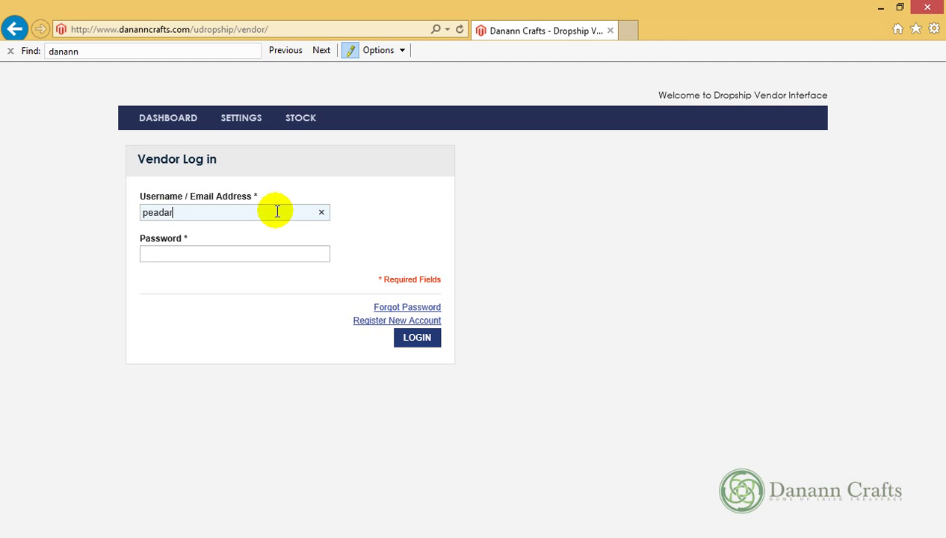
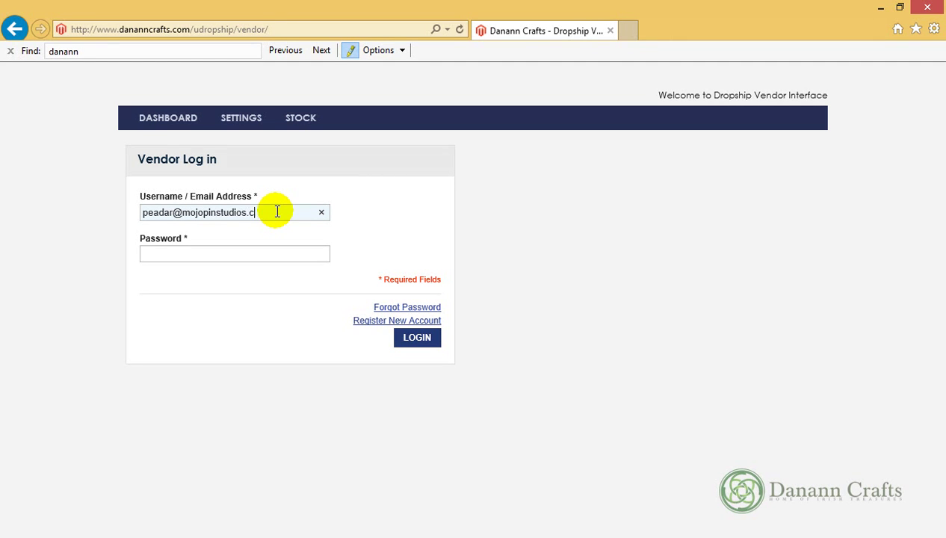
key(Tab)
text(•••••••)
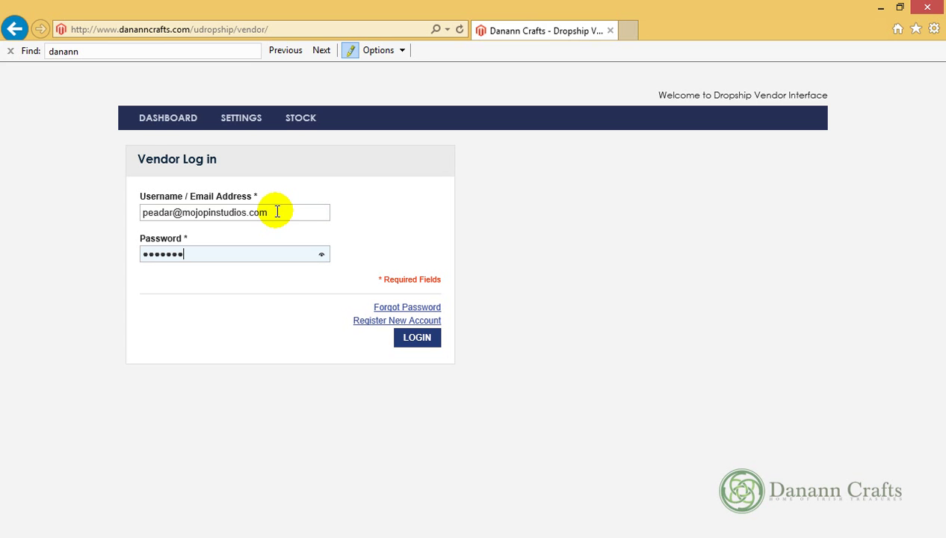
click(409, 341)
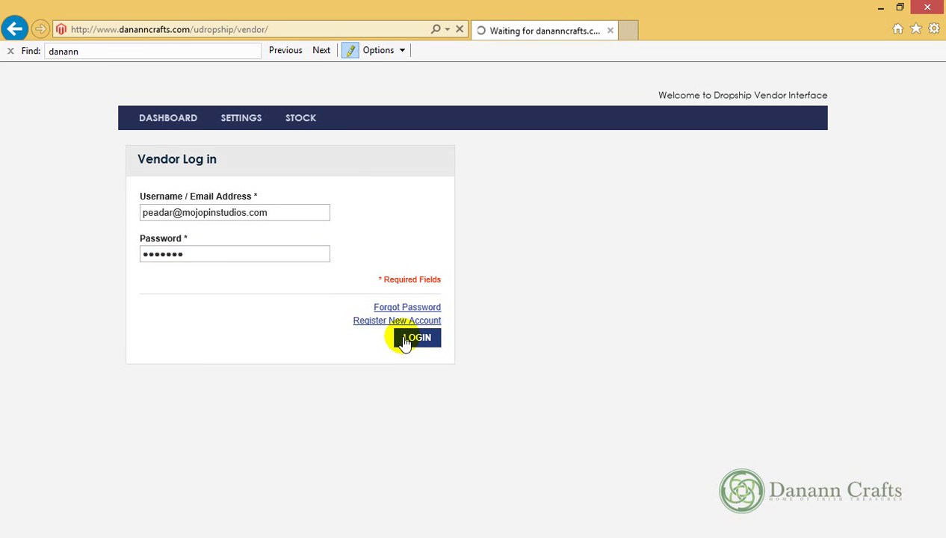
Go to the My Products list through PRODUCTS EDIT, showing 4 products
scroll(411, 329, down, 1)
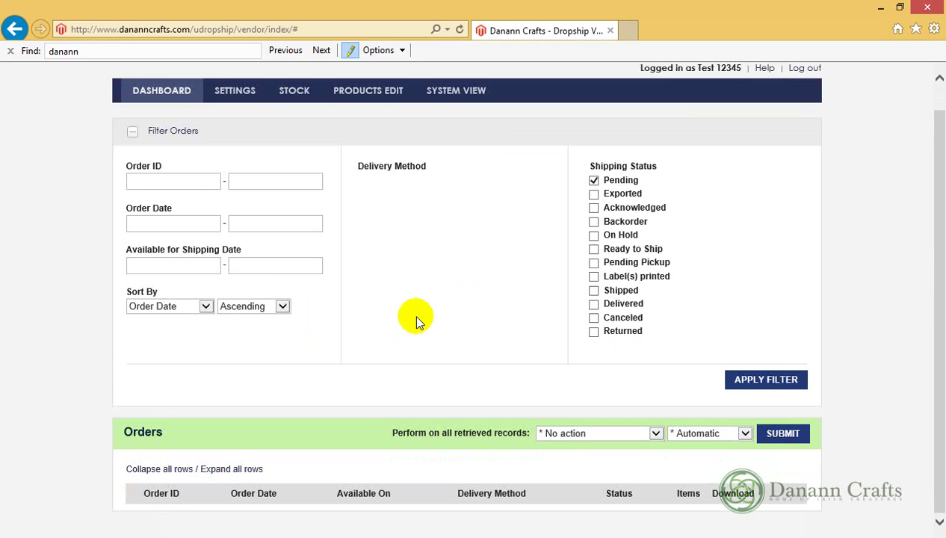
scroll(503, 266, up, 1)
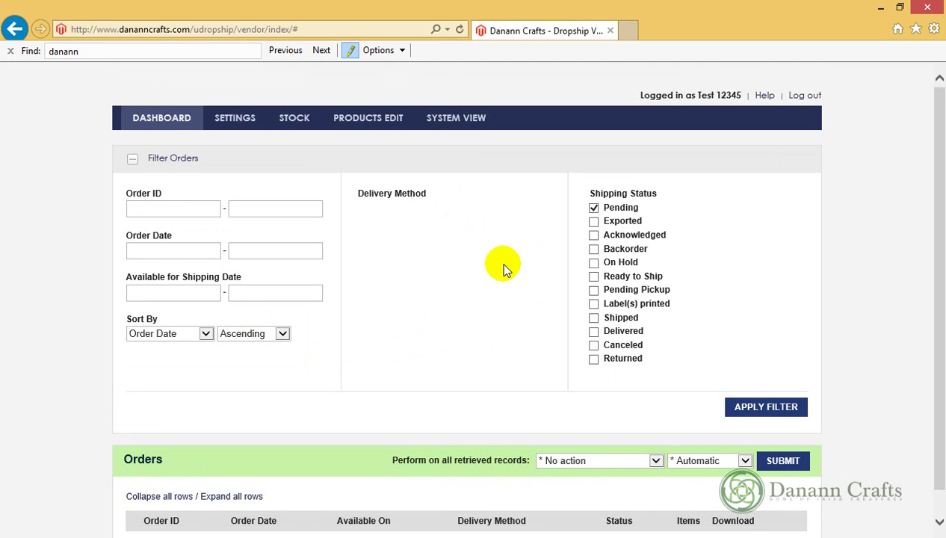
click(383, 122)
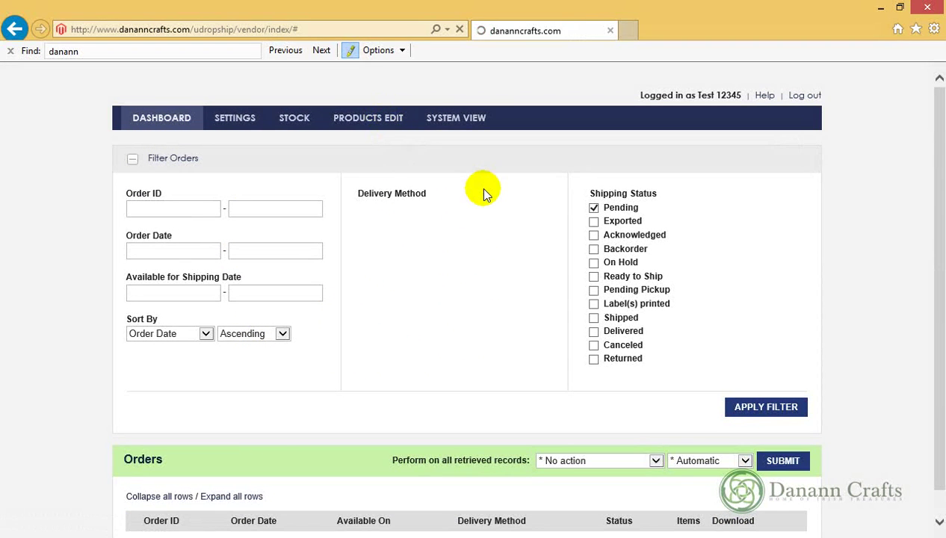
scroll(501, 197, down, 1)
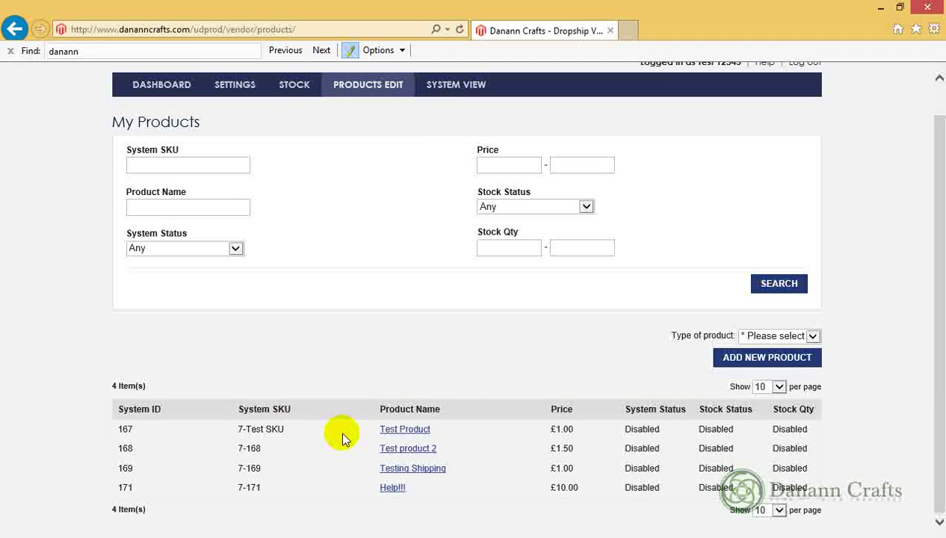
Open Test Product for editing and scroll down to its Images section
click(415, 432)
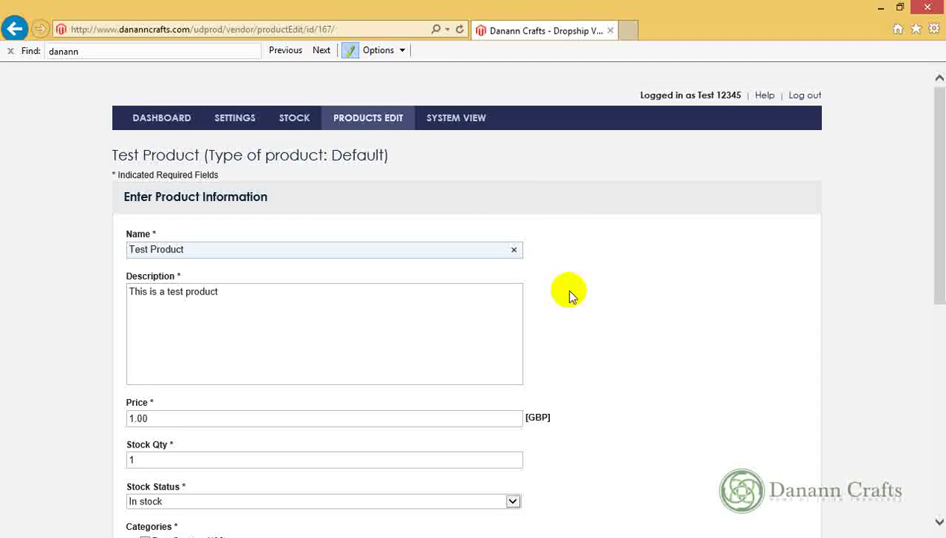
scroll(537, 211, down, 6)
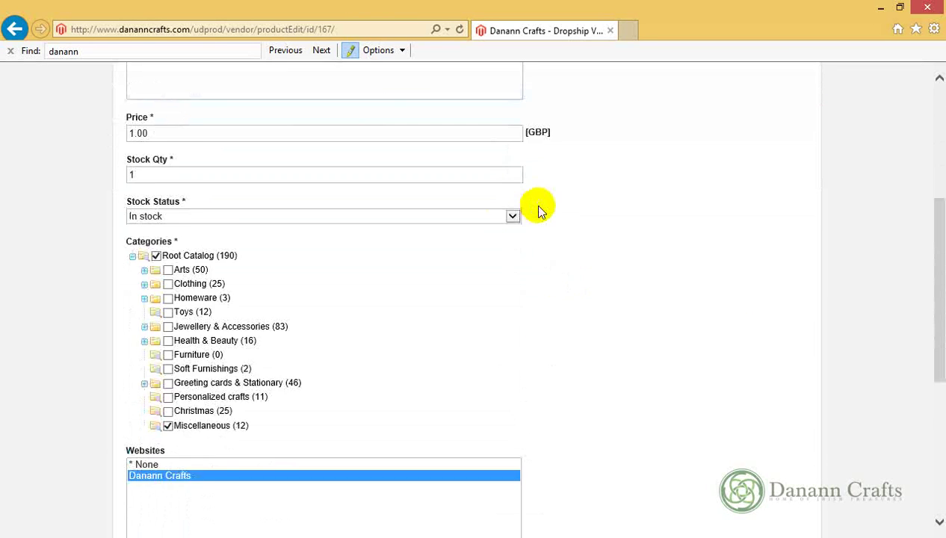
scroll(540, 210, down, 3)
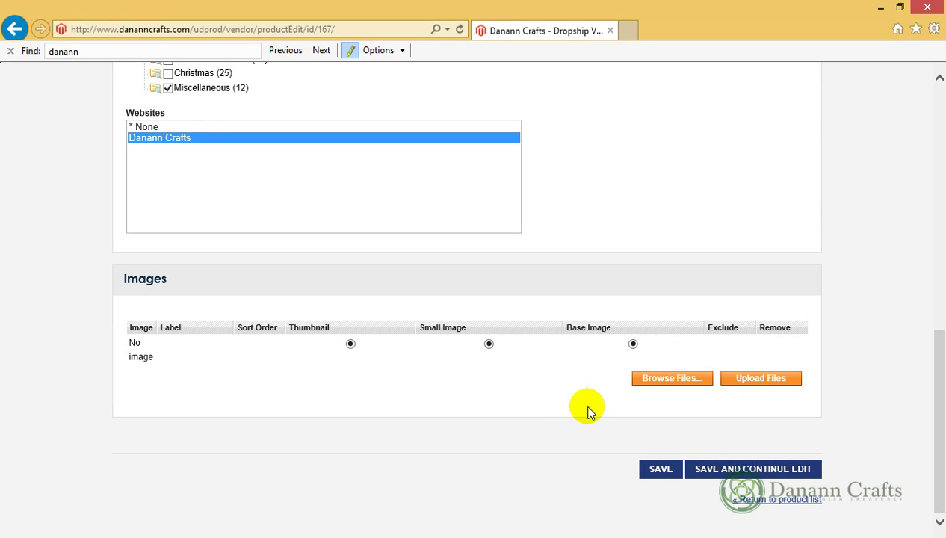
Upload danann_logo1.png (27.52 kB) as the product's image at sort order 1
click(646, 378)
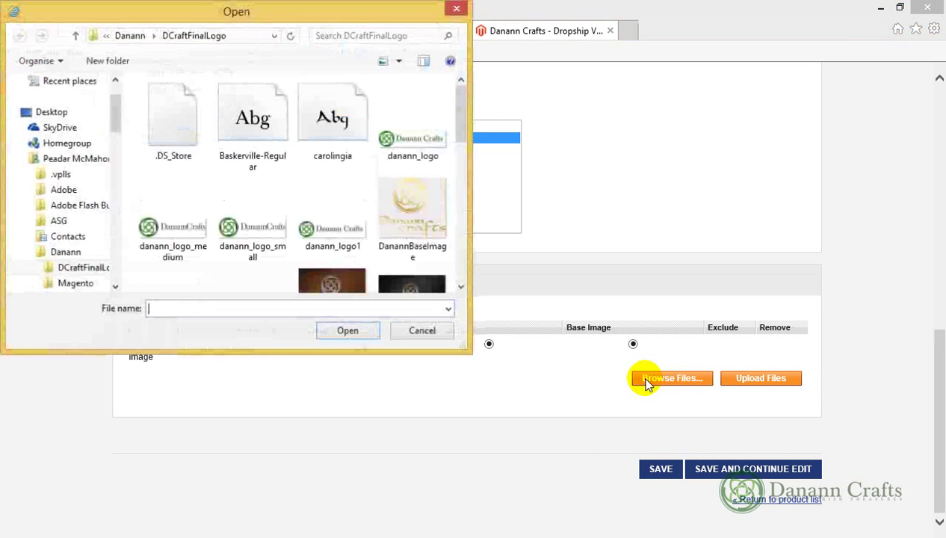
double_click(344, 233)
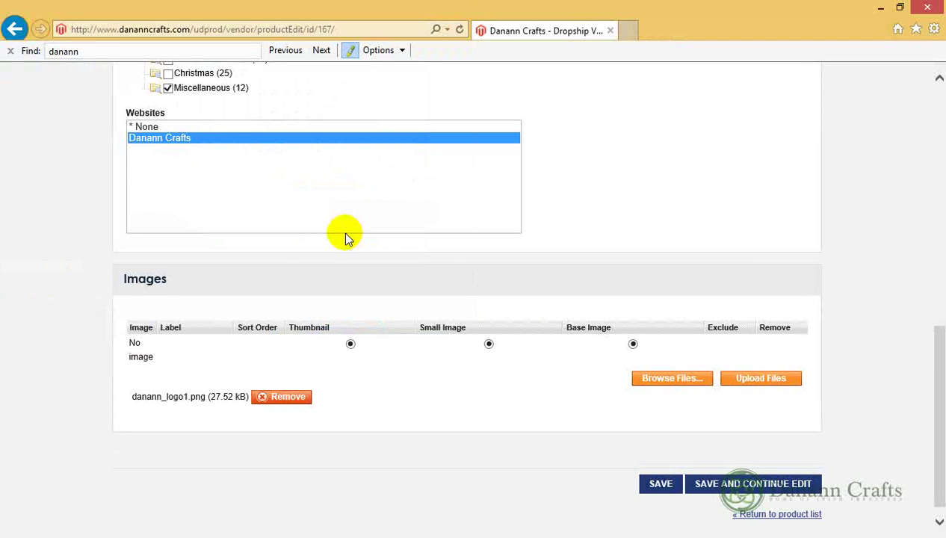
click(731, 380)
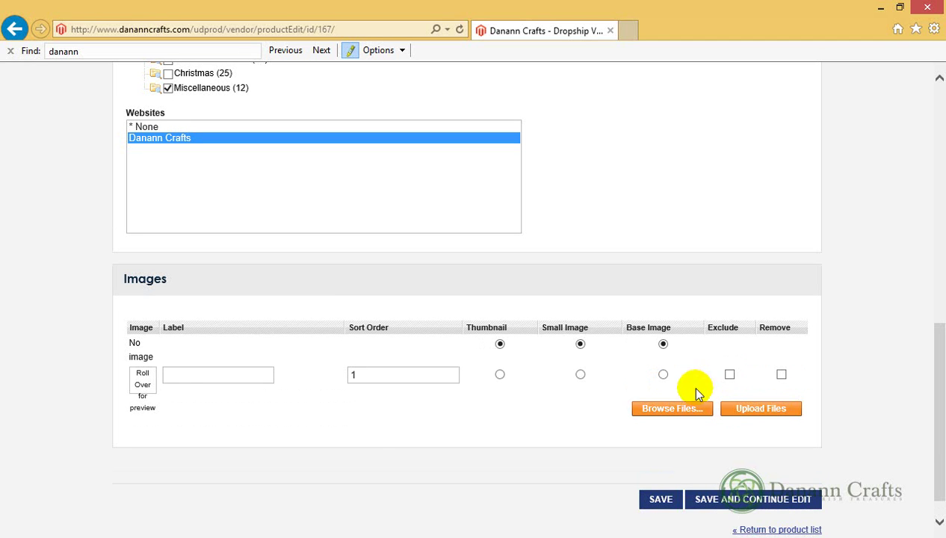
mouse_move(145, 378)
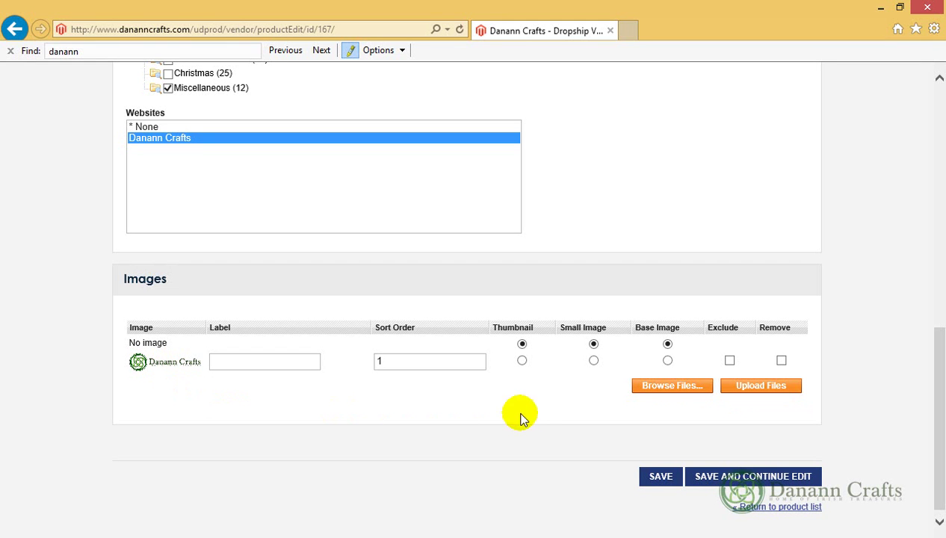
Queue DanannBaseImage.jpg and DCraftLogoMockUp1.png for upload to the product
click(663, 390)
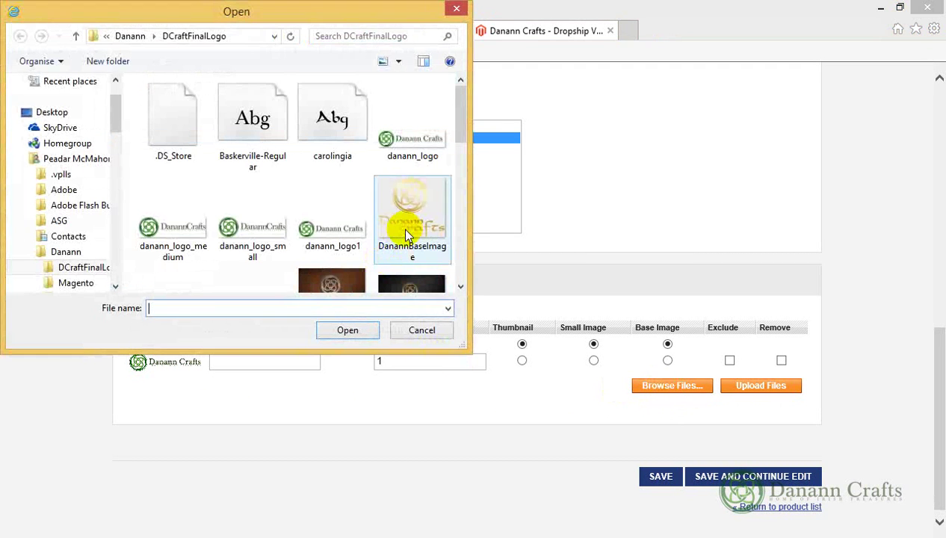
double_click(402, 228)
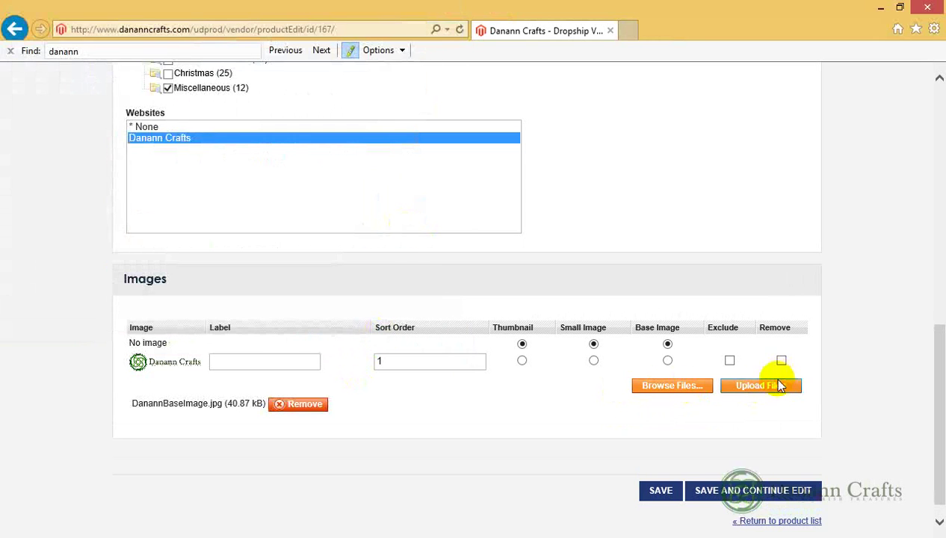
click(686, 389)
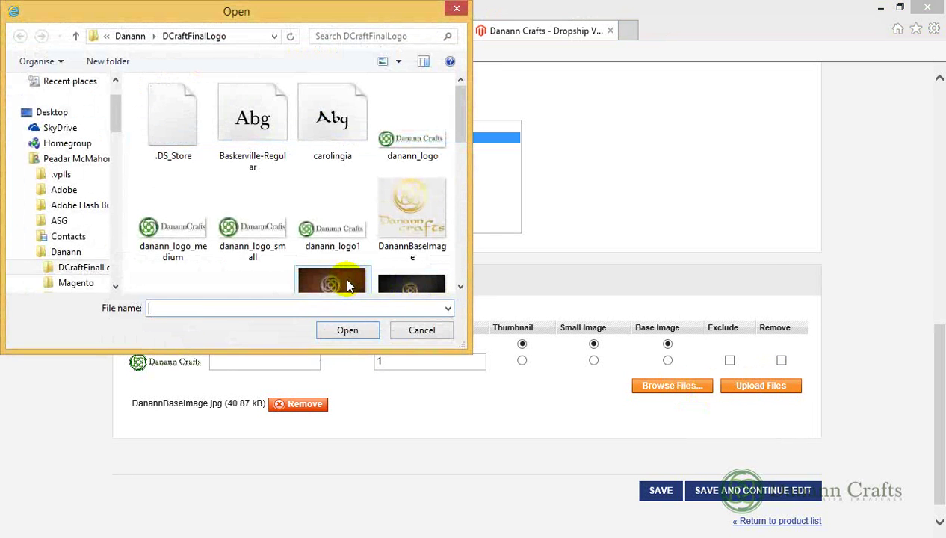
double_click(348, 286)
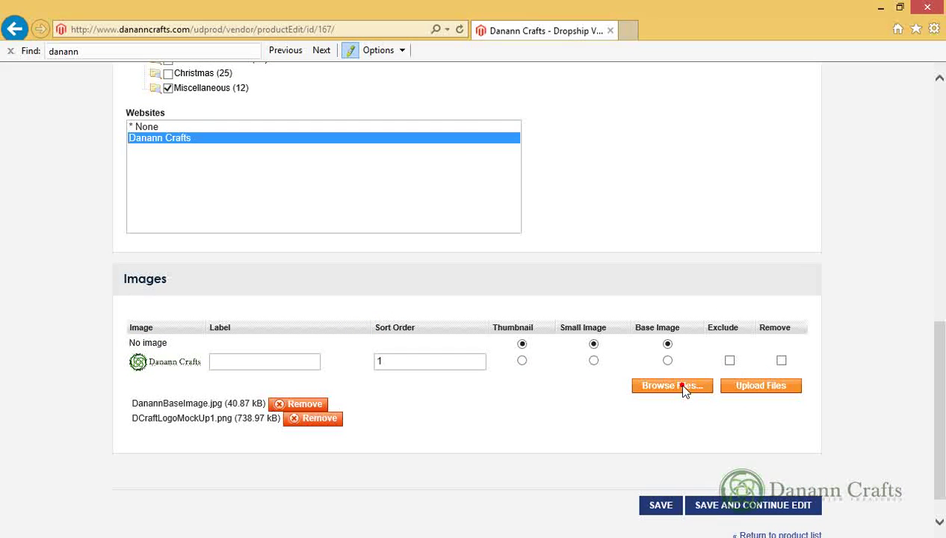
Select both the gold and black LogoFinalDanannC2 images in the file dialog
click(683, 388)
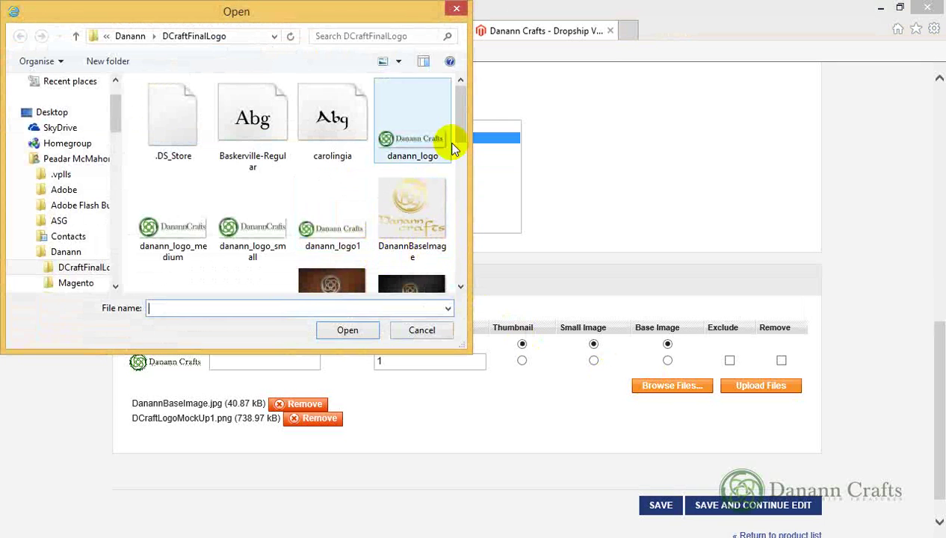
drag(454, 120, 452, 163)
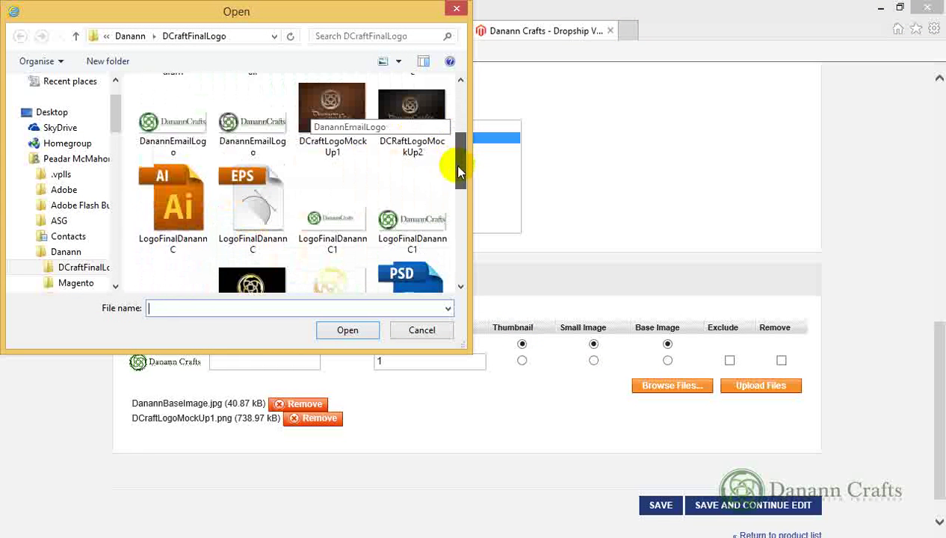
click(345, 116)
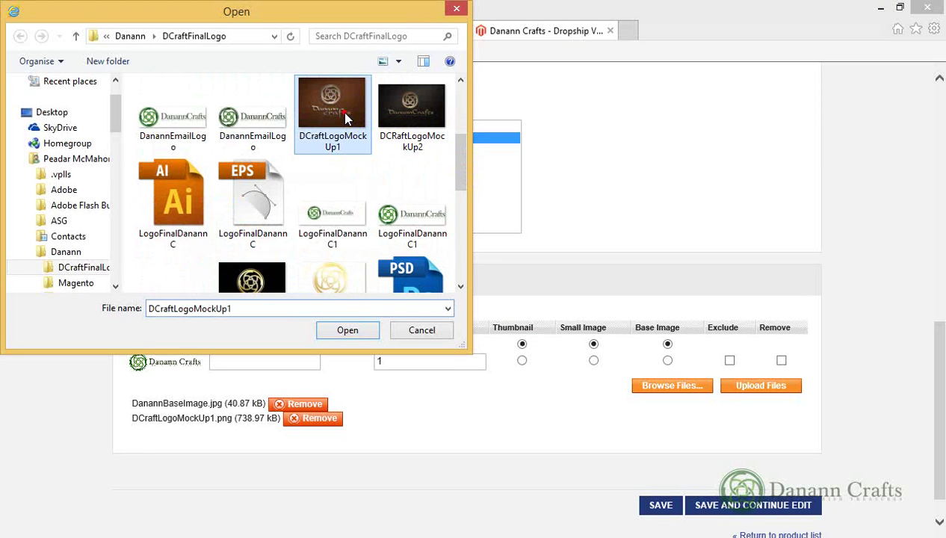
click(380, 145)
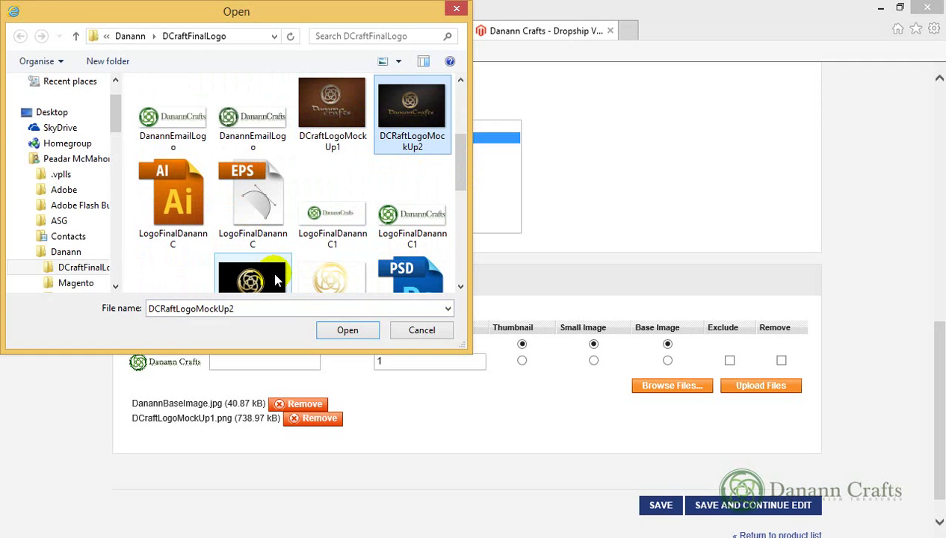
click(329, 278)
ctrl+click(261, 250)
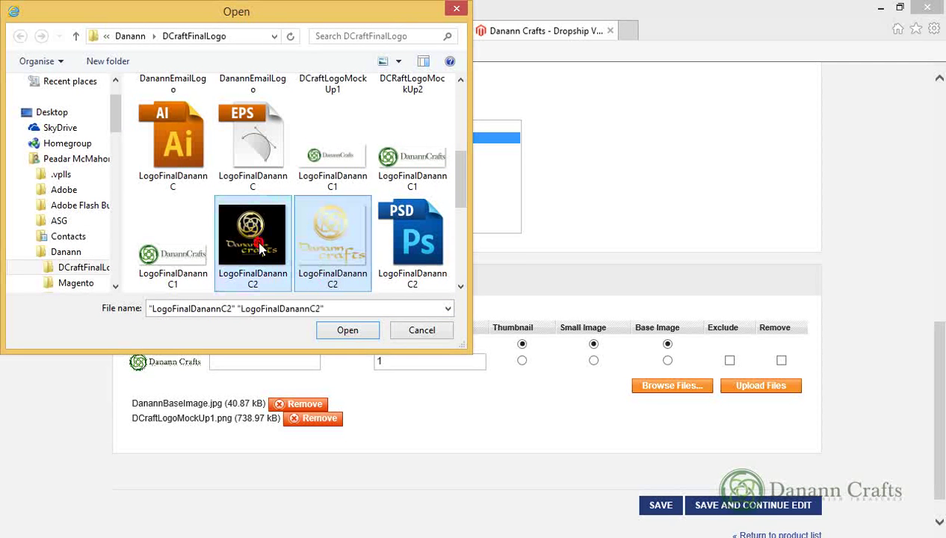
Add both LogoFinalDanannC2 files, then remove their two empty 0 B queue entries
click(354, 329)
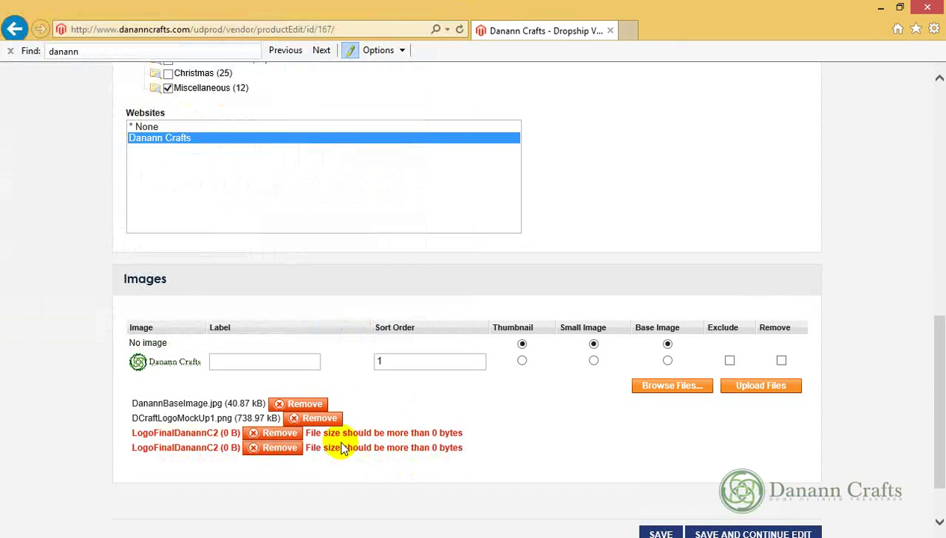
click(278, 435)
click(278, 435)
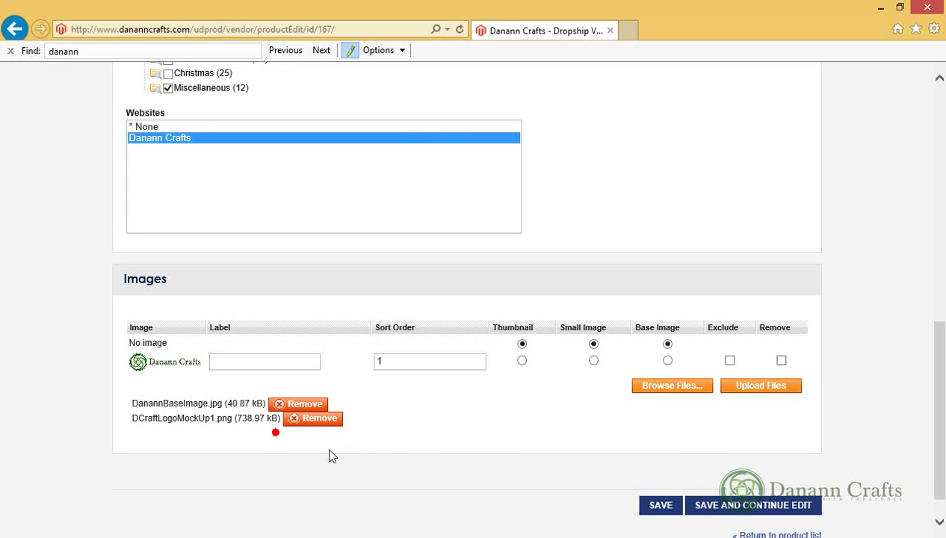
Queue LogoFinalDanannC5.png (212.48 kB) as the replacement image
click(693, 390)
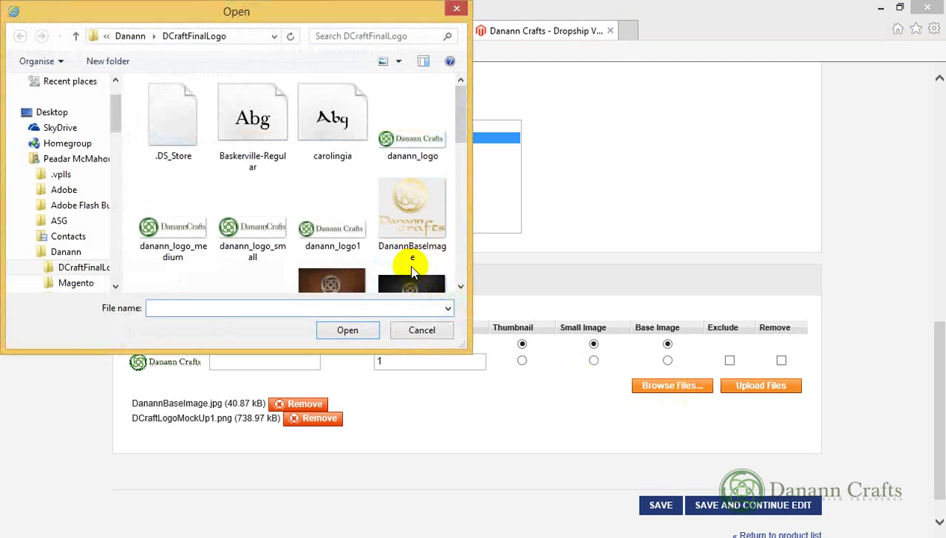
click(412, 282)
scroll(412, 281, down, 4)
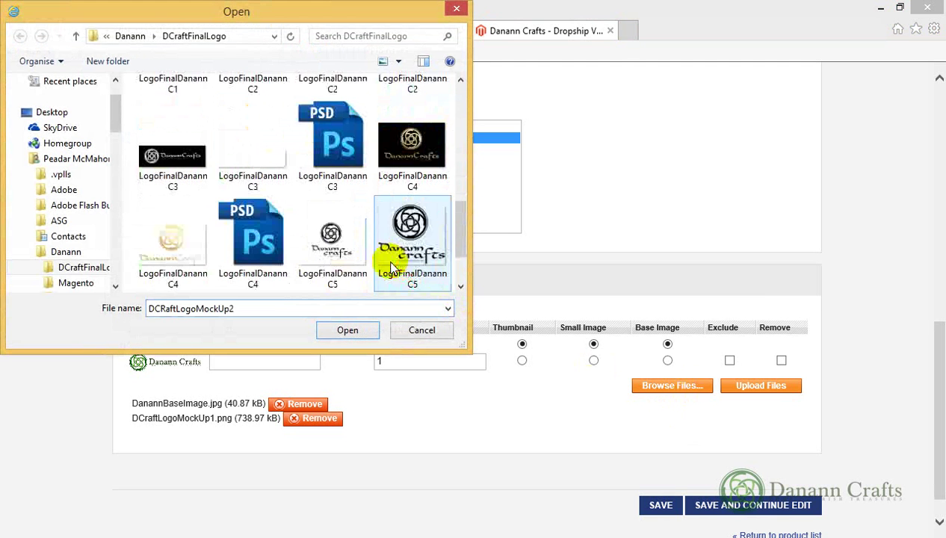
double_click(403, 224)
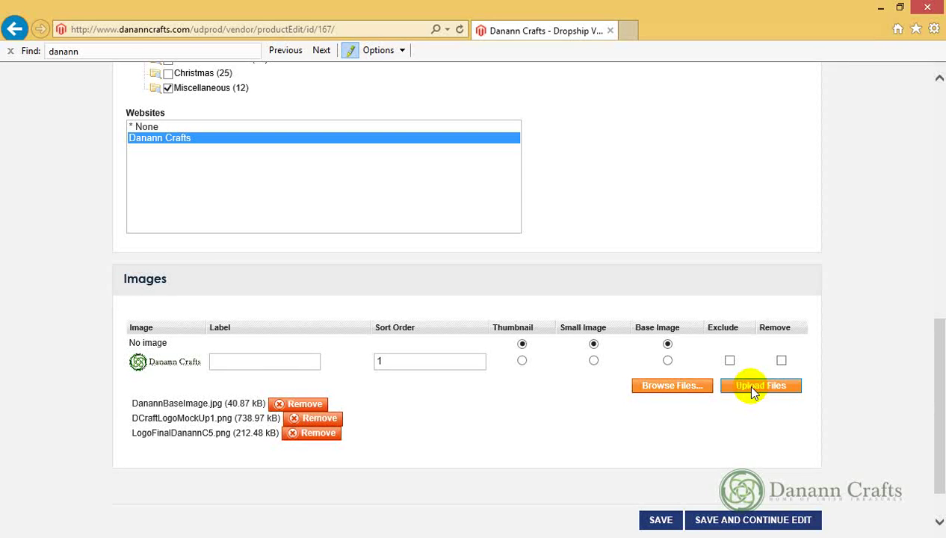
Upload the three queued images and discard the failed LogoFinalDanannC5.png entry
click(753, 387)
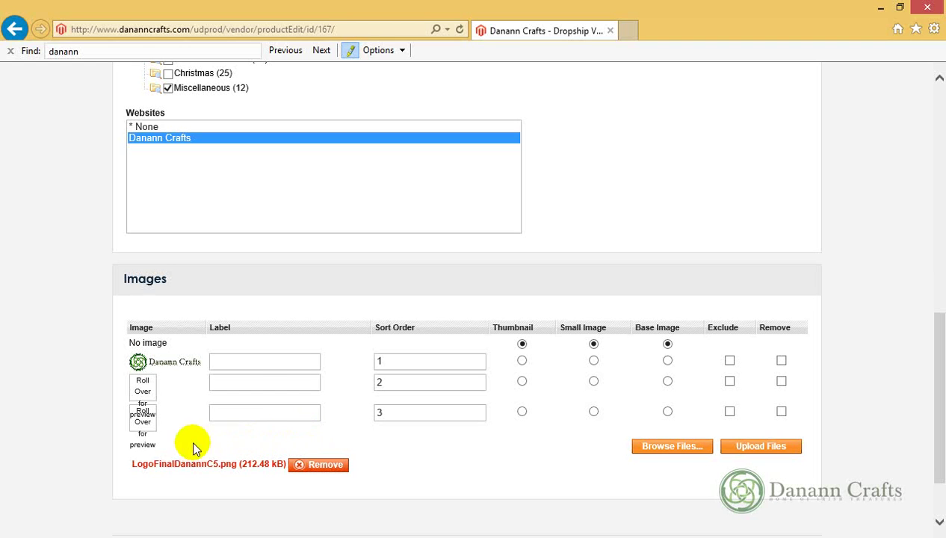
drag(134, 465, 238, 465)
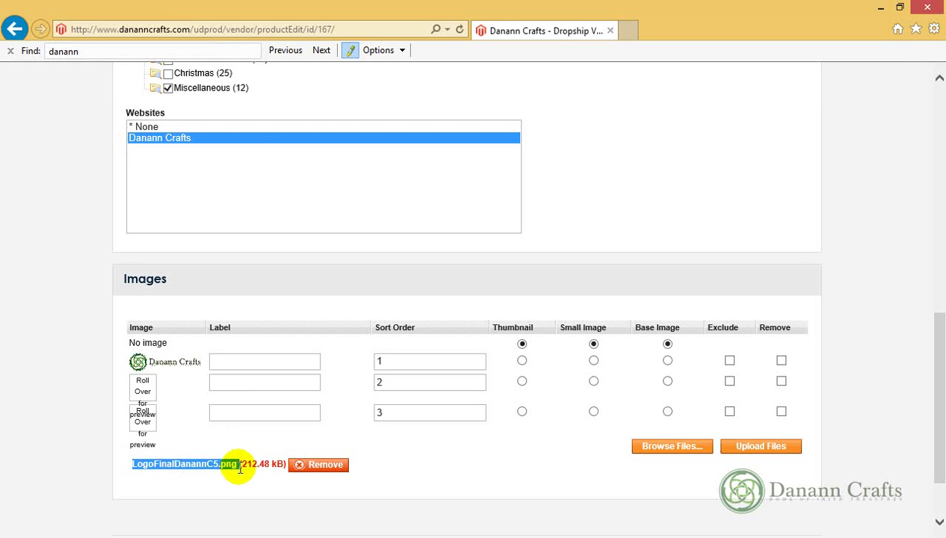
click(313, 469)
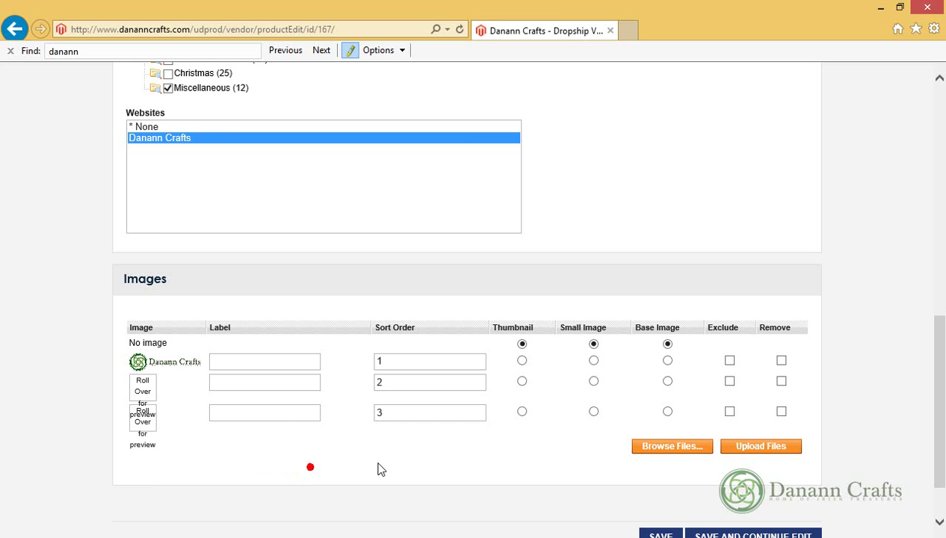
Re-queue LogoFinalDanannC5.png on its own and retry its upload
click(677, 448)
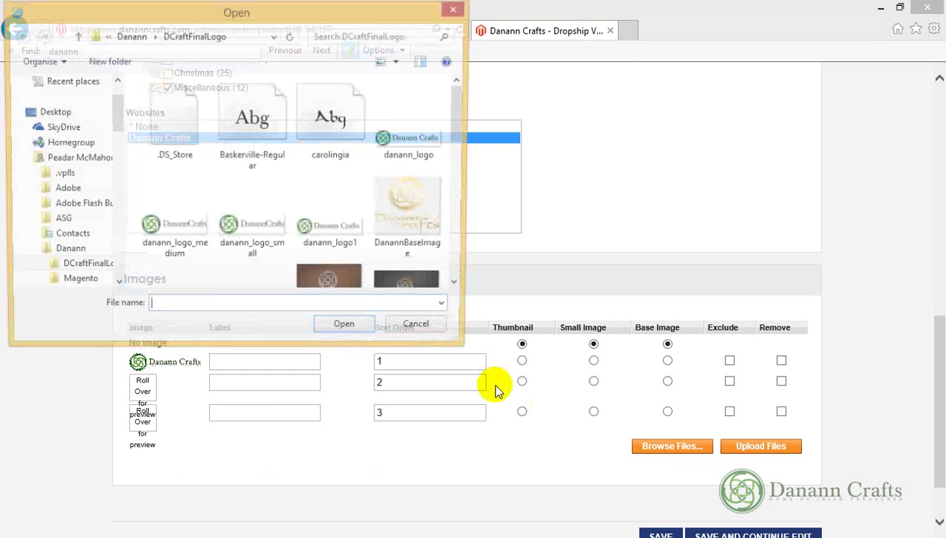
drag(455, 122, 454, 232)
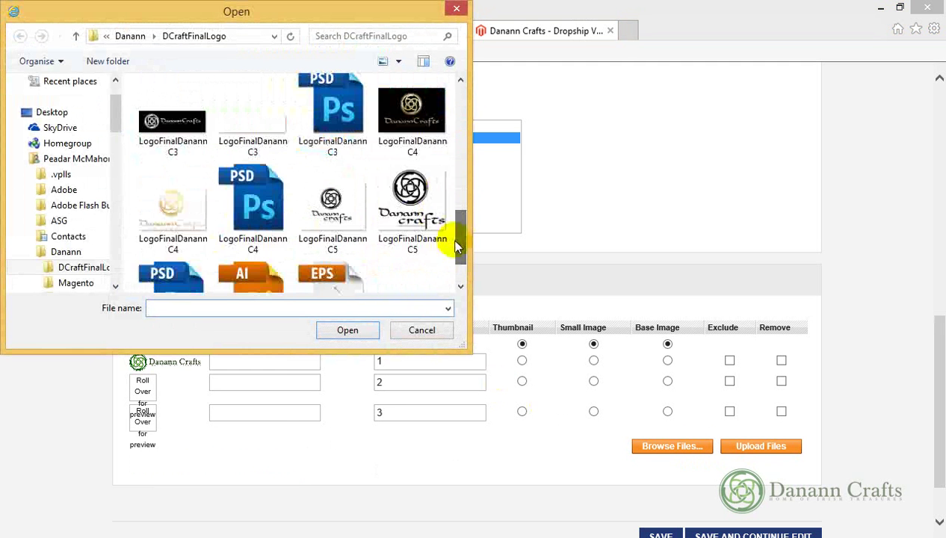
click(420, 215)
double_click(413, 219)
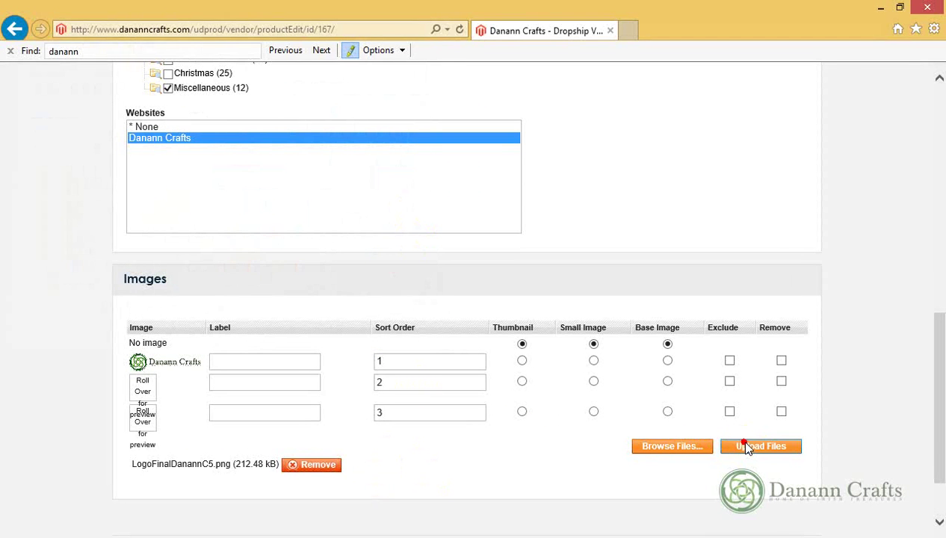
click(746, 447)
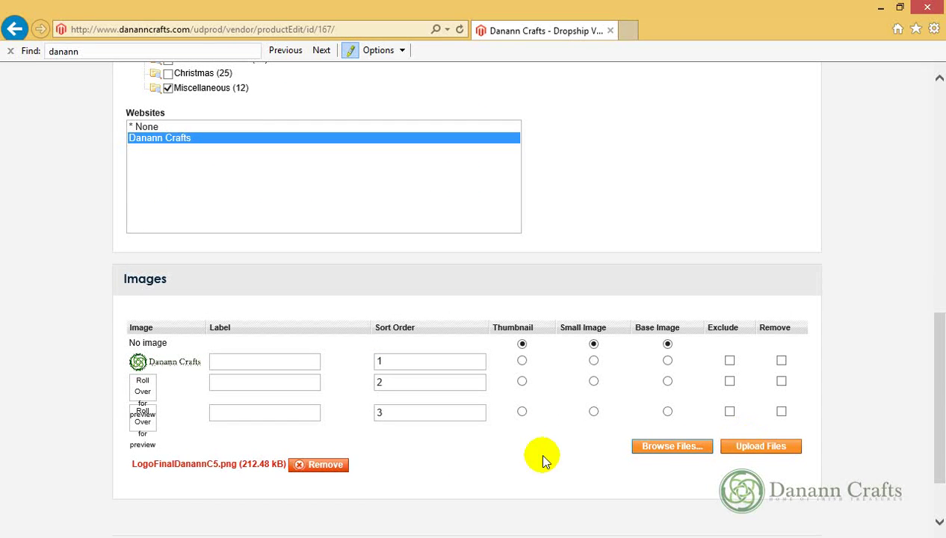
Replace the failed PNG with LogoFinalDanannC5.jpg (589.39 kB), uploaded at sort order 4
click(334, 467)
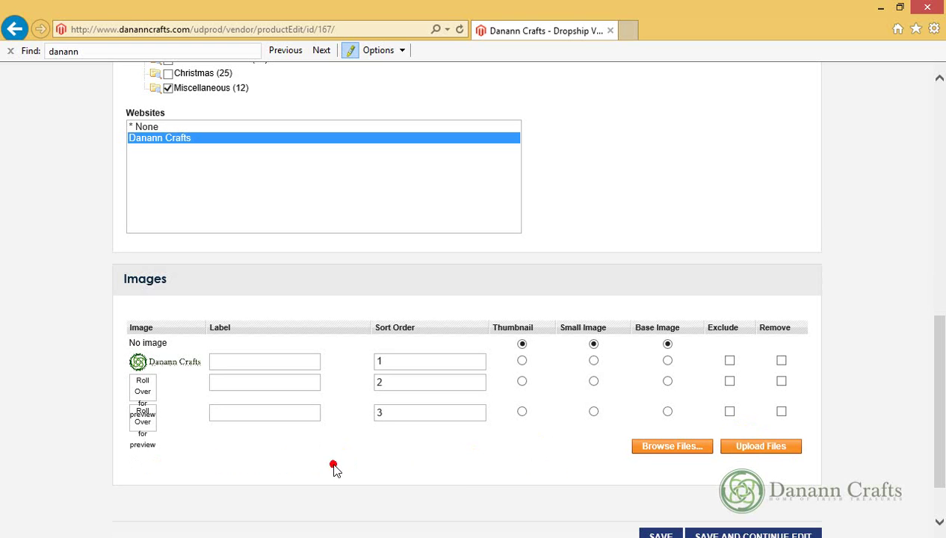
click(689, 447)
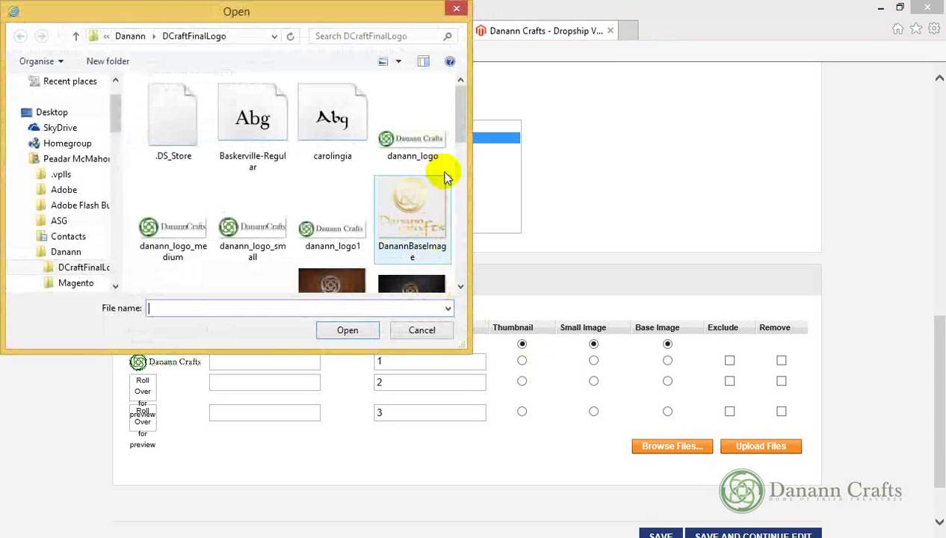
drag(458, 121, 445, 258)
click(325, 191)
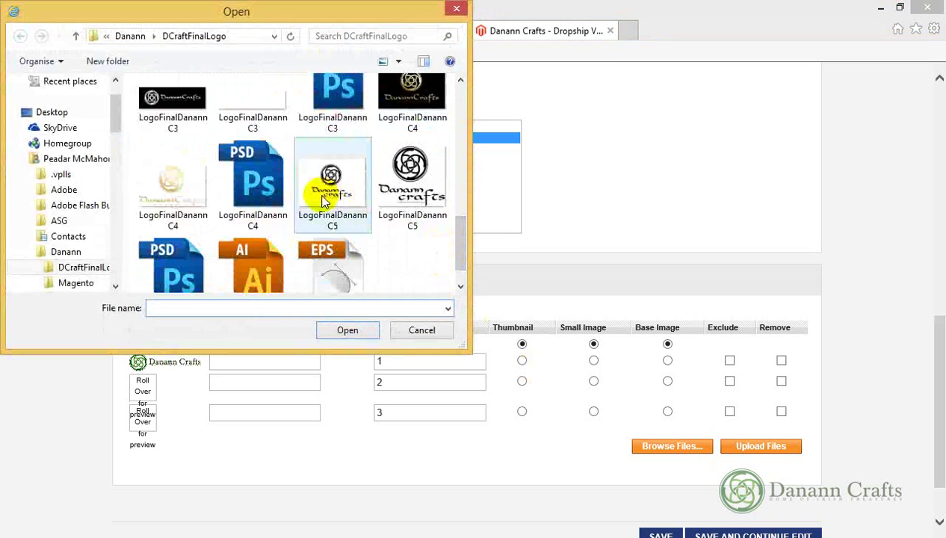
double_click(323, 196)
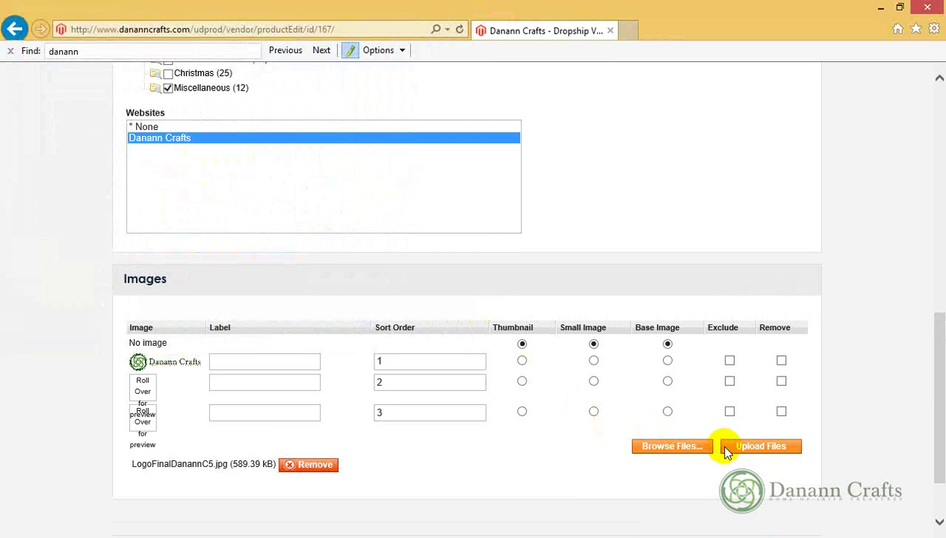
click(733, 448)
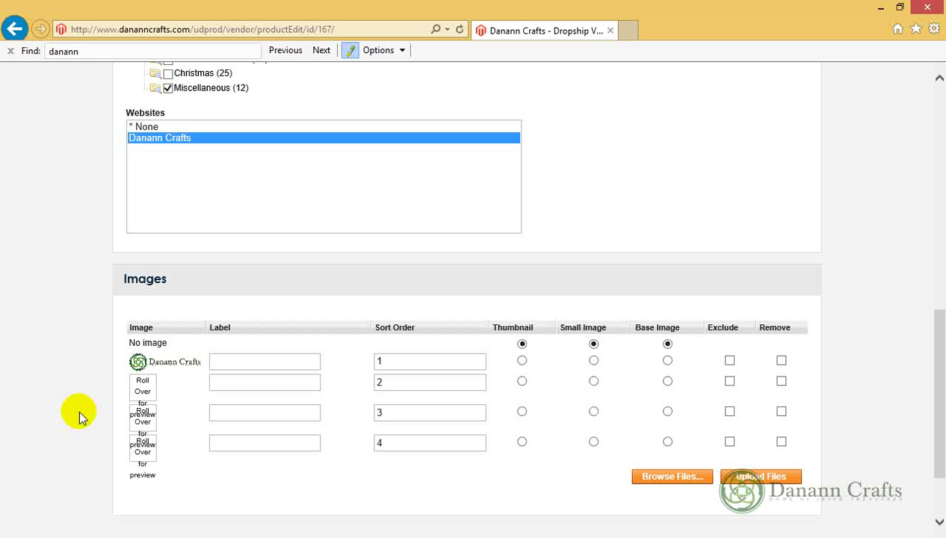
mouse_move(152, 387)
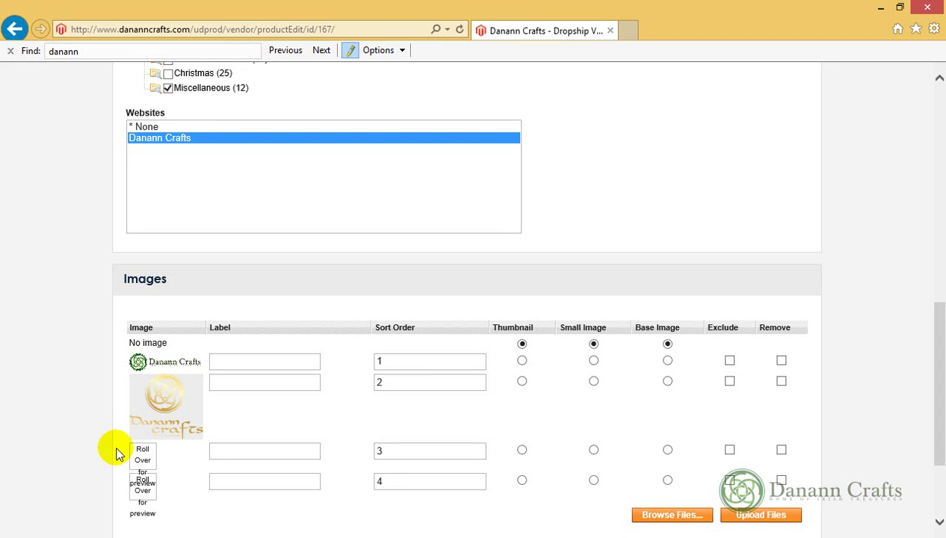
mouse_move(132, 454)
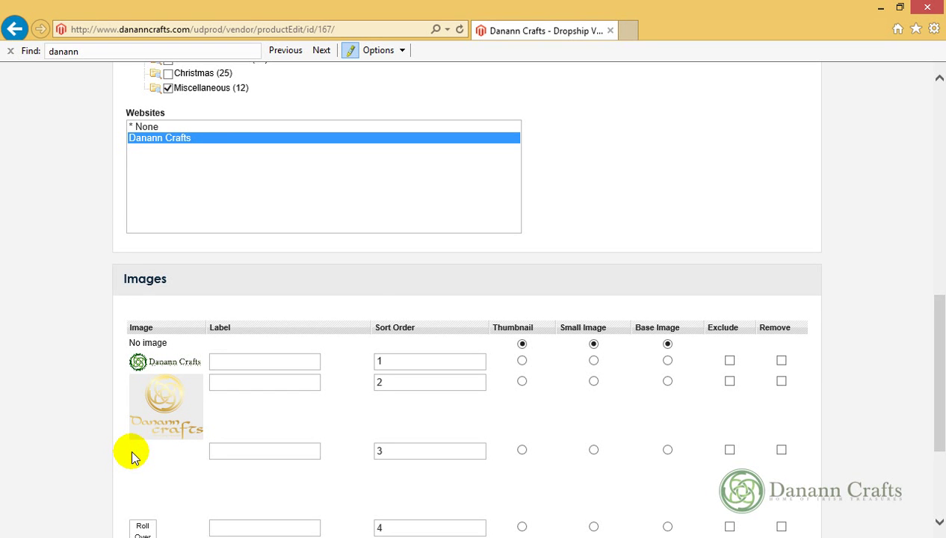
scroll(135, 453, down, 1)
scroll(138, 464, down, 2)
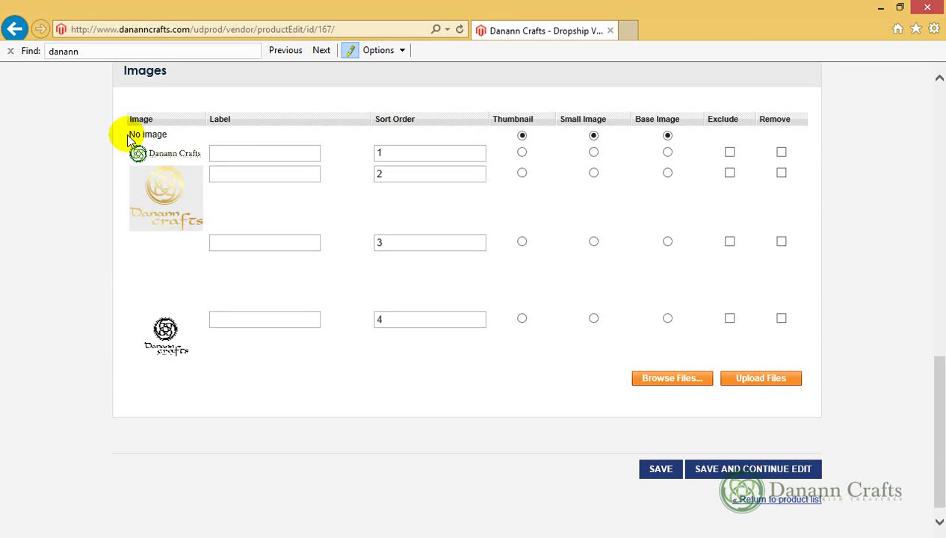
drag(130, 135, 685, 142)
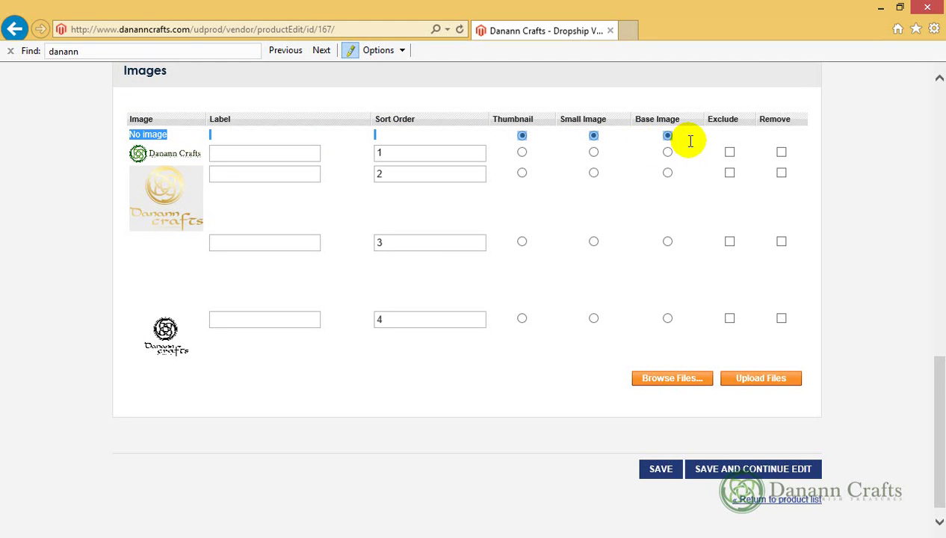
click(508, 141)
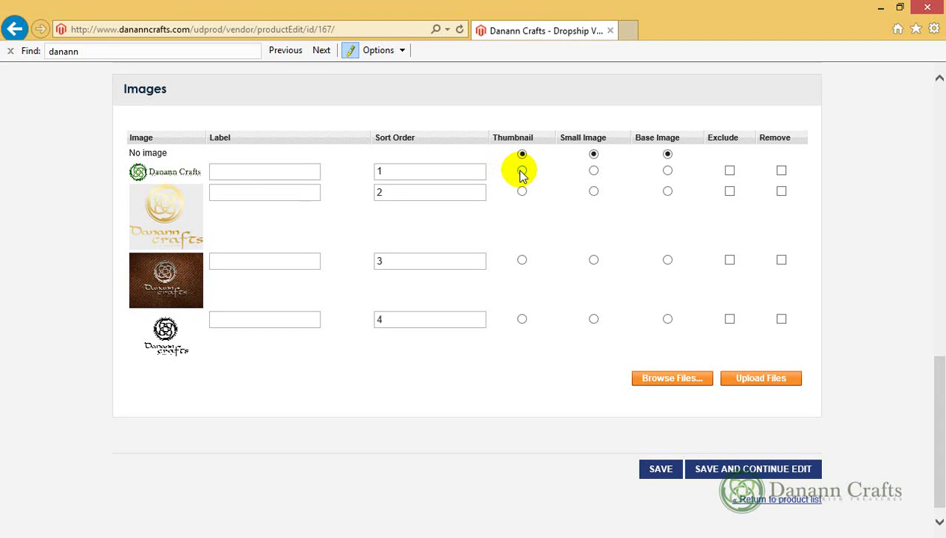
Set the sort-order-1 logo as Thumbnail, Small Image and Base Image
click(522, 171)
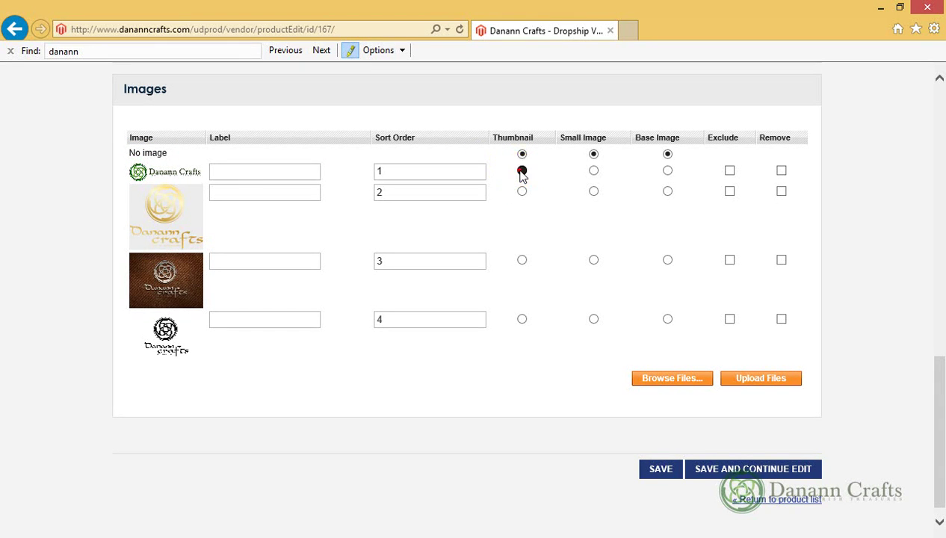
click(594, 171)
click(667, 171)
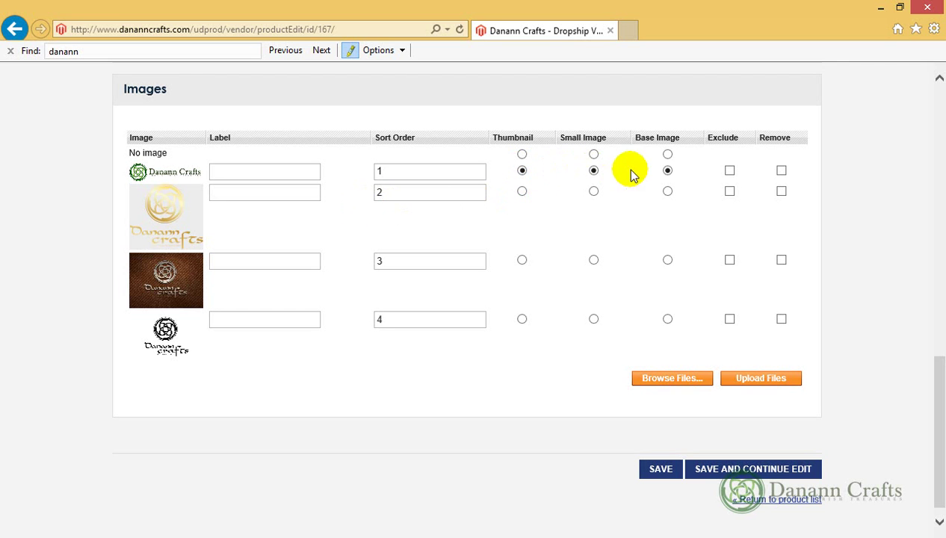
click(668, 170)
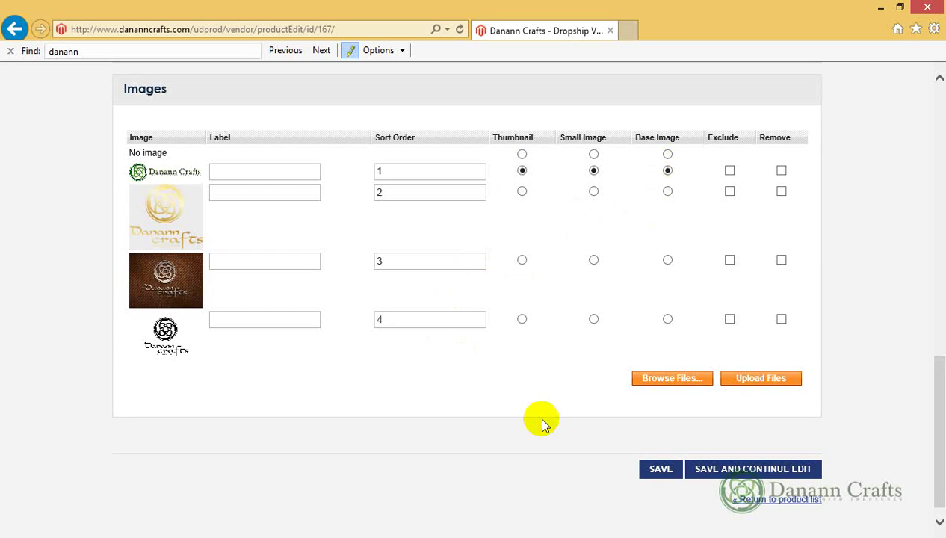
Save the product, confirm the 'Product has been saved' message, and reopen Test Product
click(661, 469)
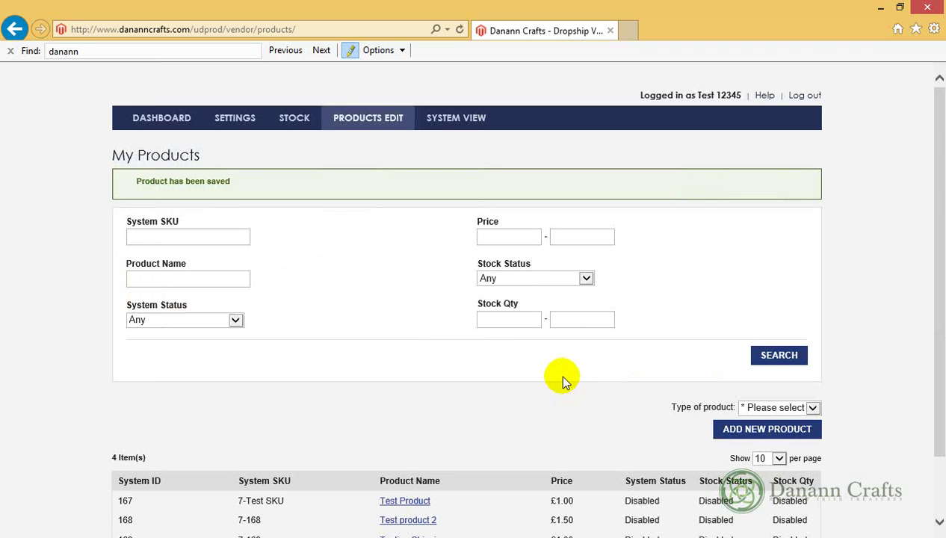
scroll(562, 377, down, 2)
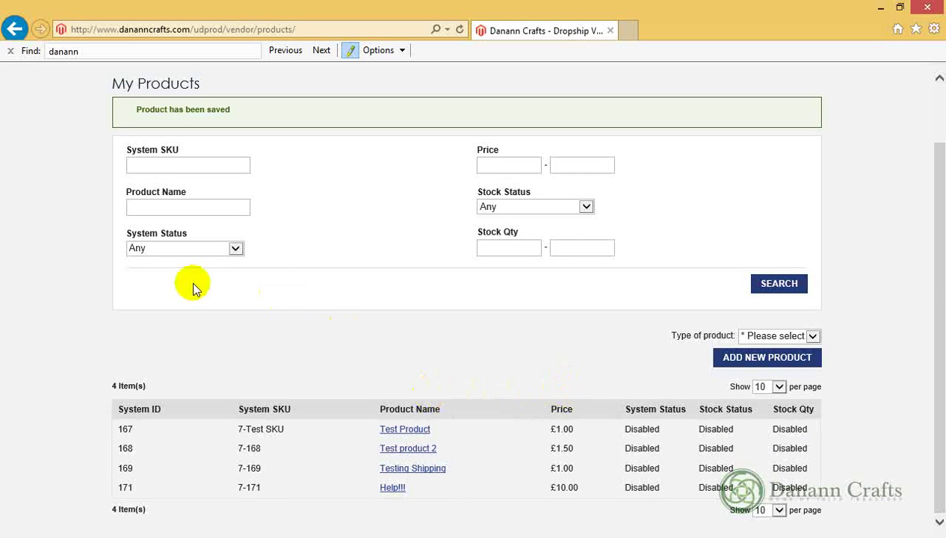
scroll(440, 316, up, 2)
scroll(441, 323, down, 2)
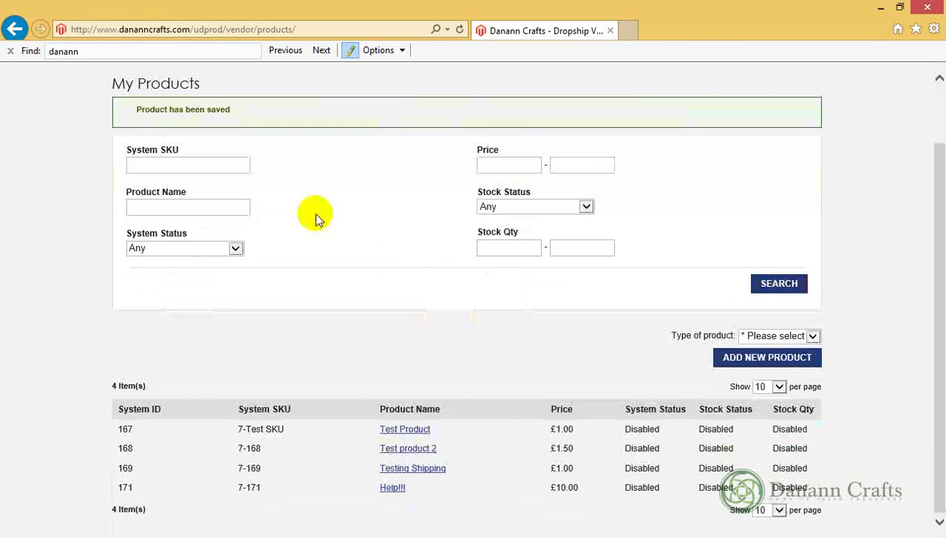
click(408, 430)
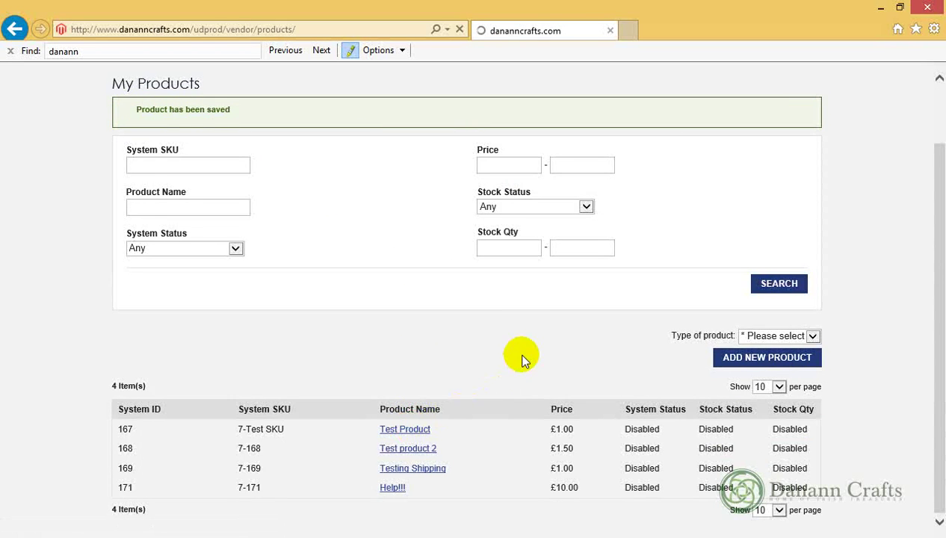
scroll(537, 332, down, 8)
scroll(538, 334, down, 5)
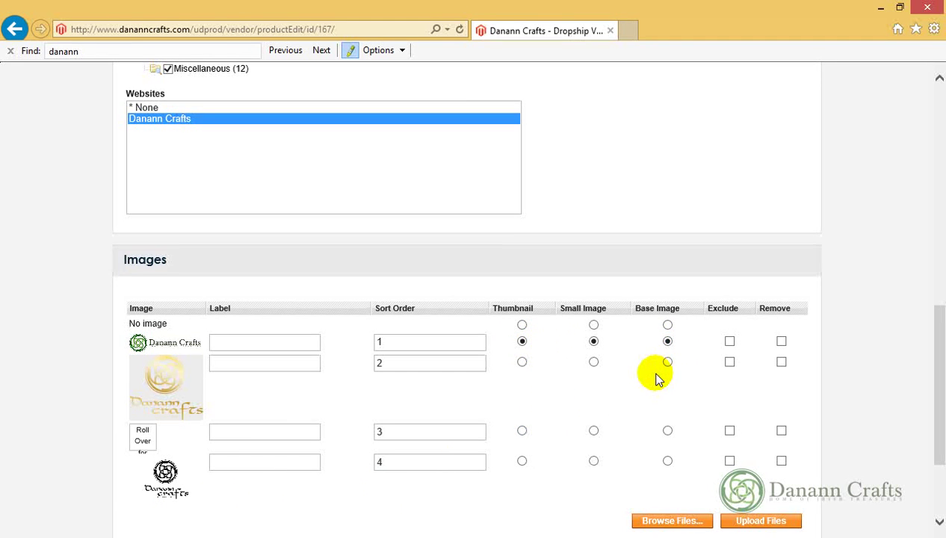
scroll(656, 380, up, 4)
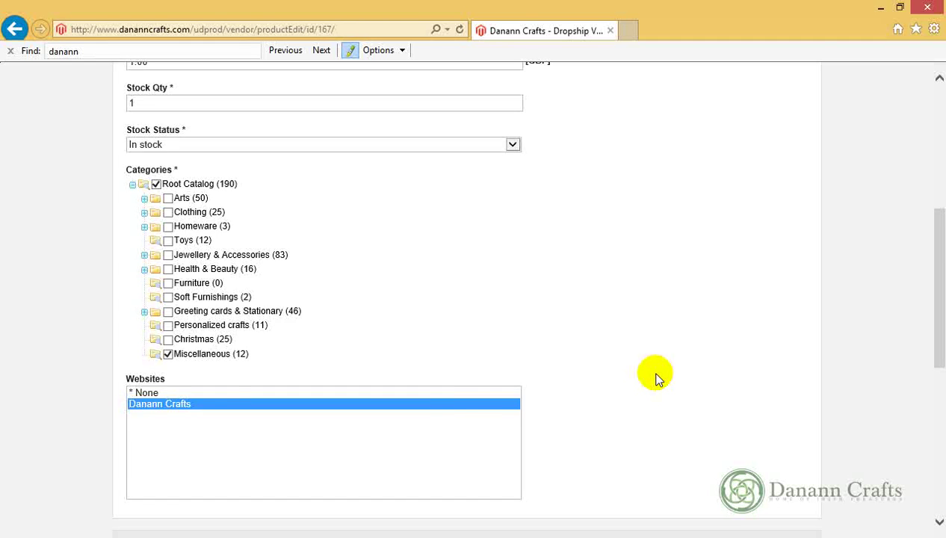
scroll(656, 380, up, 4)
scroll(655, 380, down, 3)
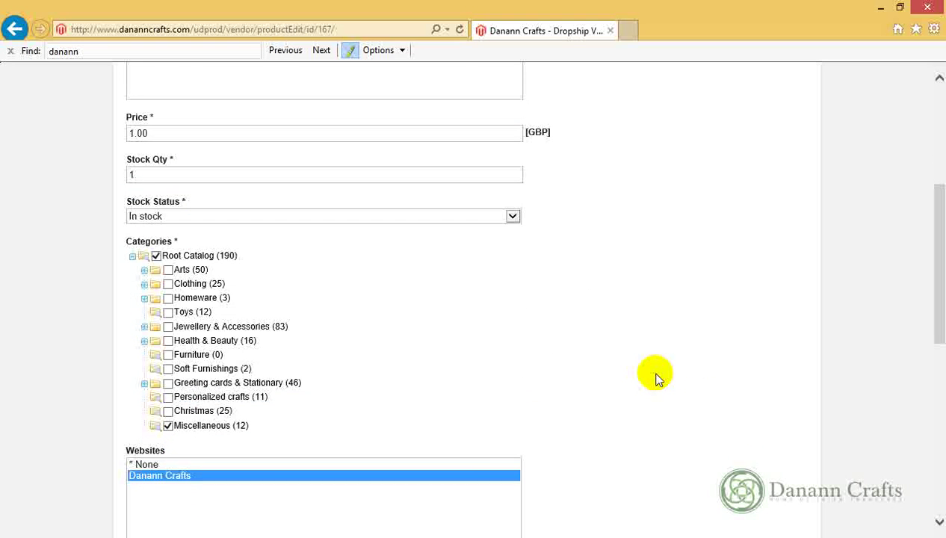